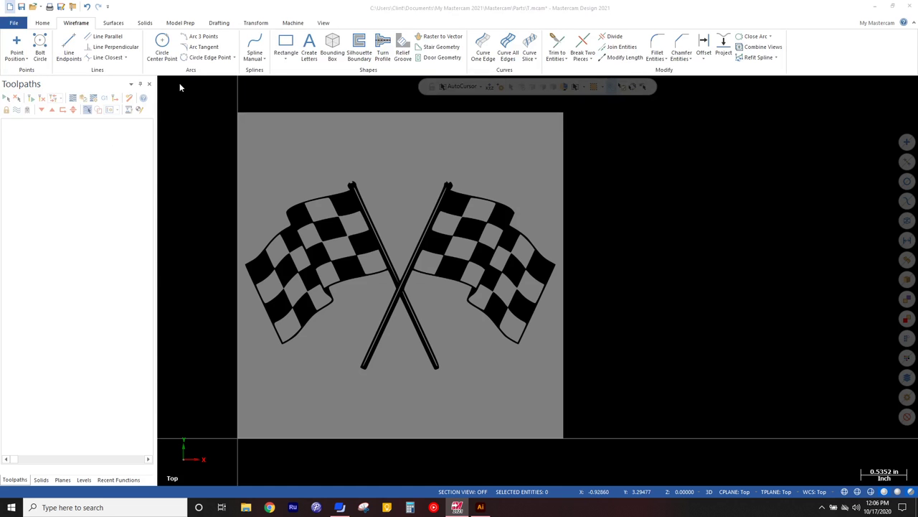
Replace the crossed-flags part with a new, empty part
{"action": "left_click", "coordinate": [485, 269]}
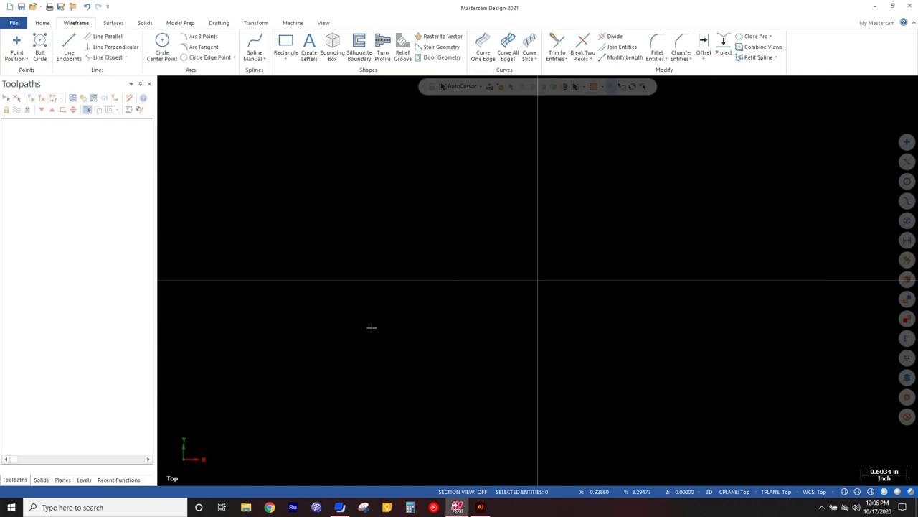
{"action": "scroll", "coordinate": [262, 410], "scroll_direction": "down", "scroll_amount": 2}
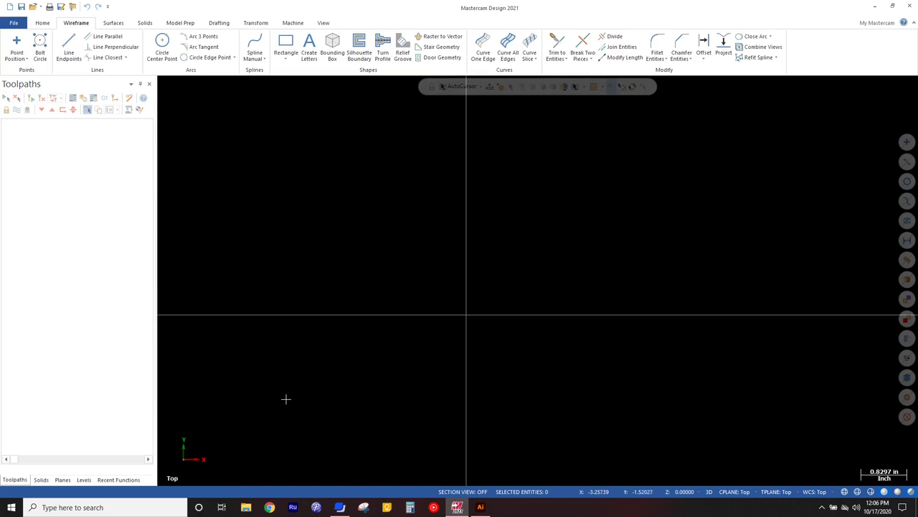
Switch to Illustrator, open the recent file Checkerd Flag.gif and fit the artboard in the window
{"action": "left_click", "coordinate": [480, 507]}
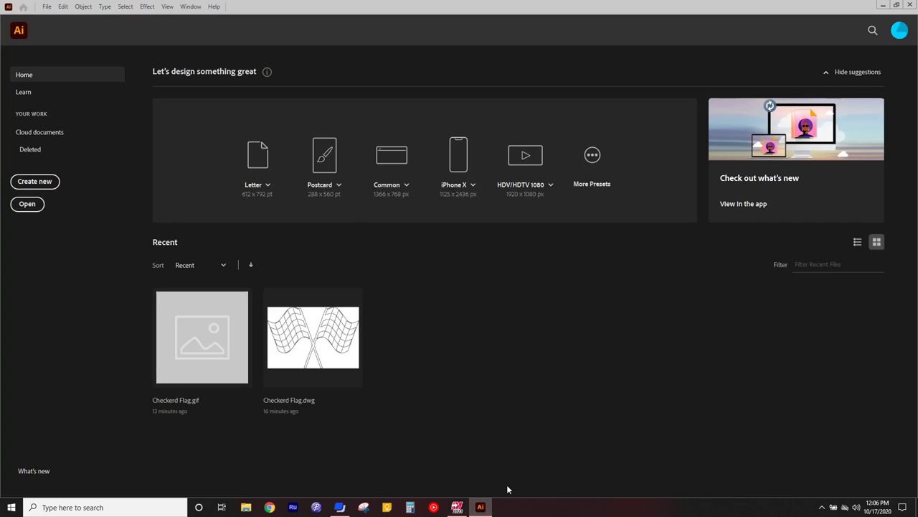
{"action": "left_click", "coordinate": [200, 328]}
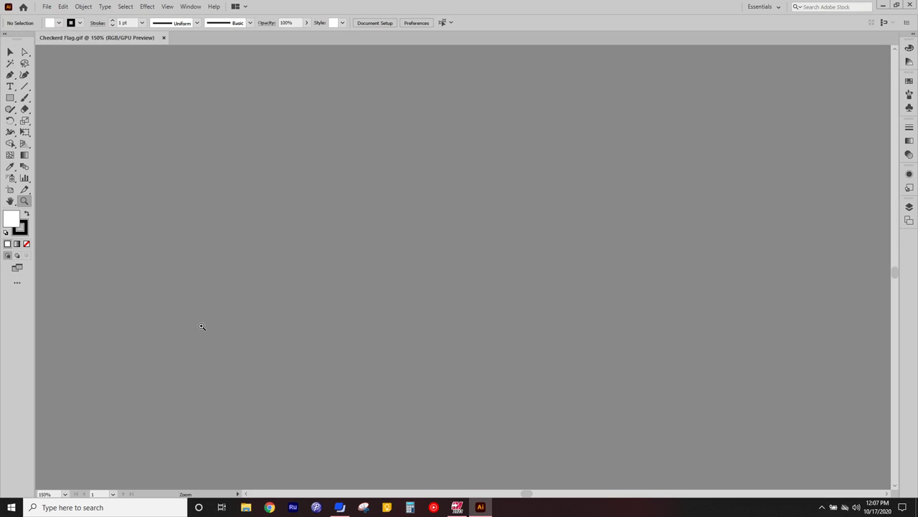
{"action": "left_click", "coordinate": [64, 493]}
{"action": "left_click", "coordinate": [73, 485]}
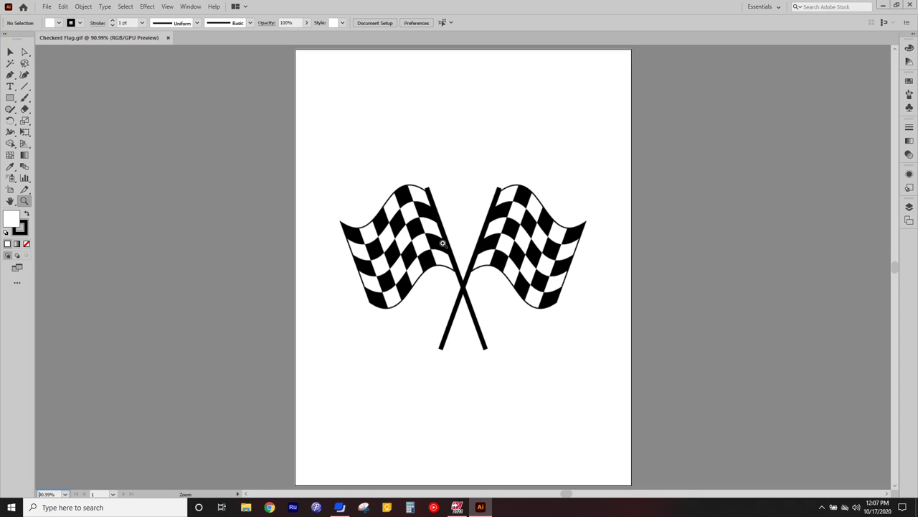
Examine the edges of the checkered flag image up close and at full size
{"action": "left_click_drag", "start_coordinate": [443, 244], "coordinate": [687, 301]}
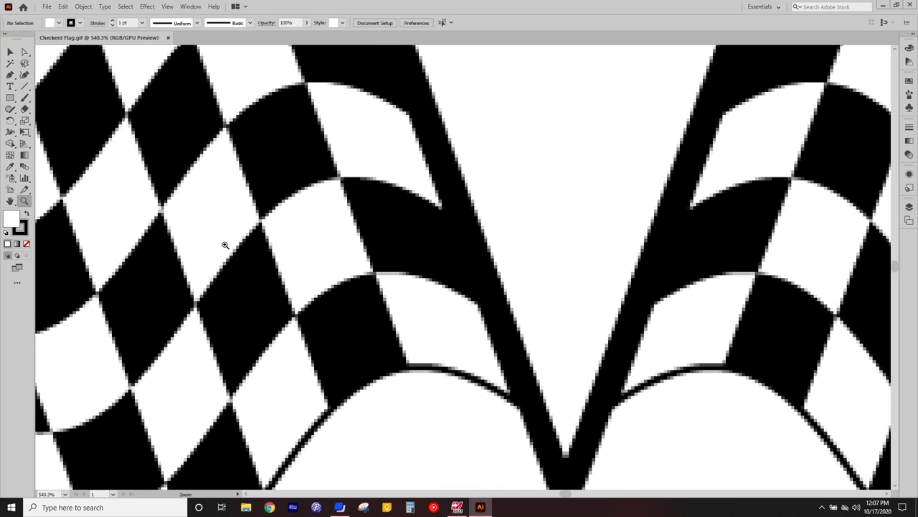
{"action": "left_click_drag", "start_coordinate": [602, 286], "coordinate": [442, 277]}
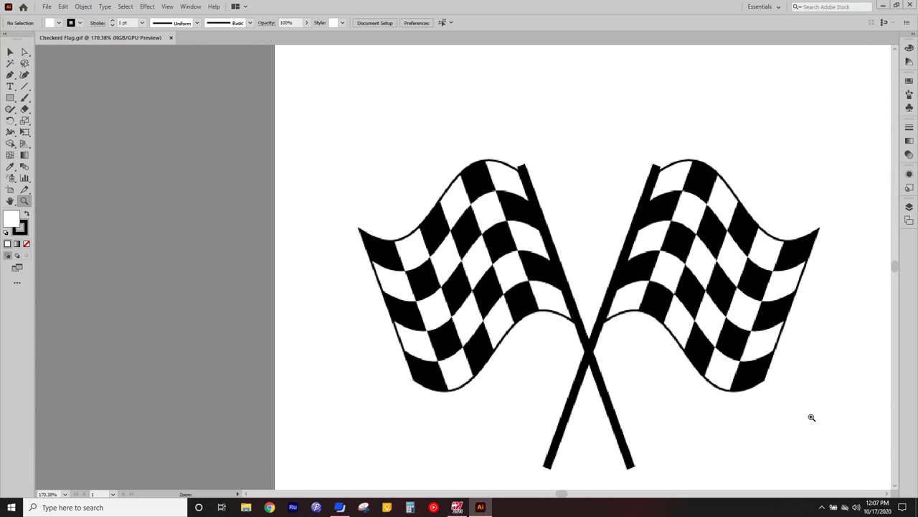
{"action": "left_click", "coordinate": [64, 494]}
{"action": "left_click", "coordinate": [65, 495]}
{"action": "left_click", "coordinate": [70, 485]}
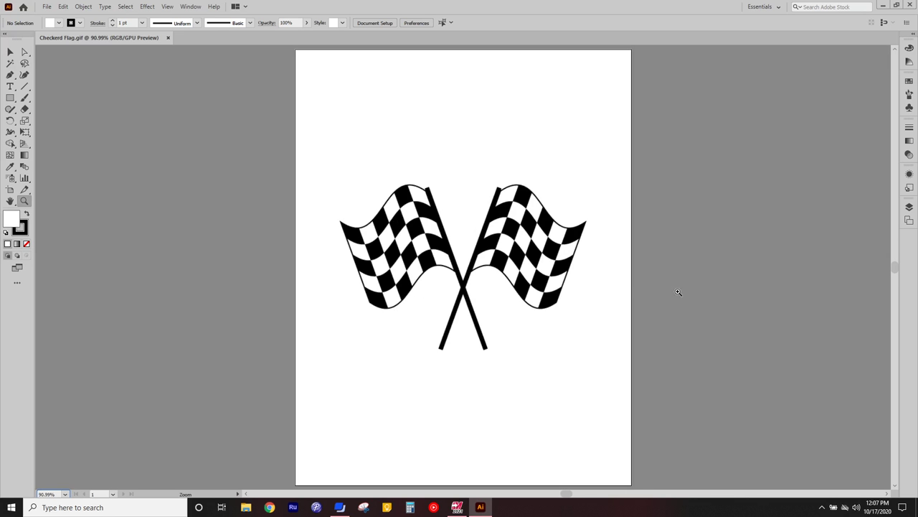
{"action": "left_click", "coordinate": [503, 263]}
{"action": "left_click", "coordinate": [475, 273]}
{"action": "left_click", "coordinate": [500, 273]}
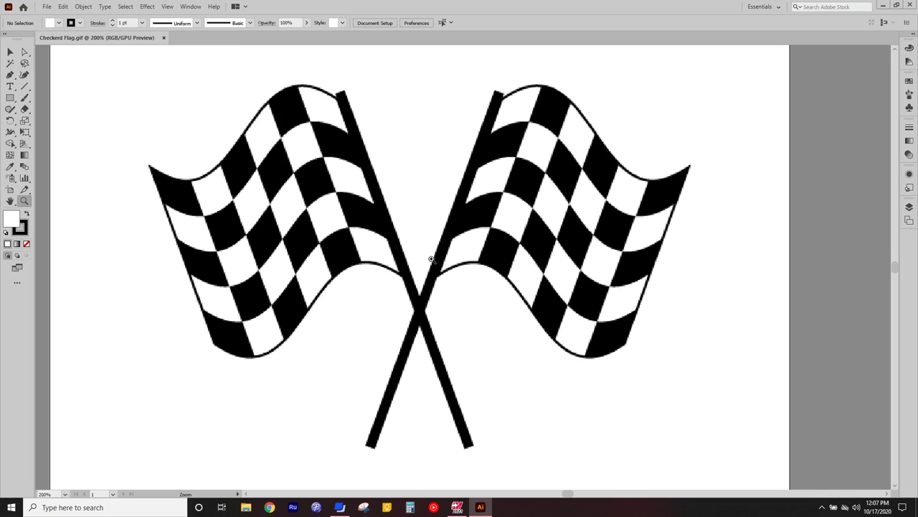
Trace and expand the flag image into vector paths, and give them the default white fill and black 1 pt stroke
{"action": "left_click", "coordinate": [10, 54]}
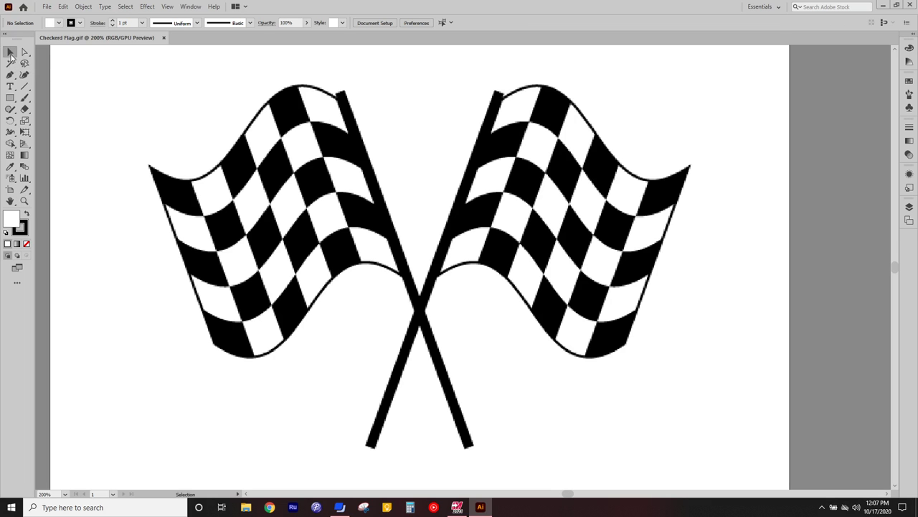
{"action": "left_click", "coordinate": [266, 153]}
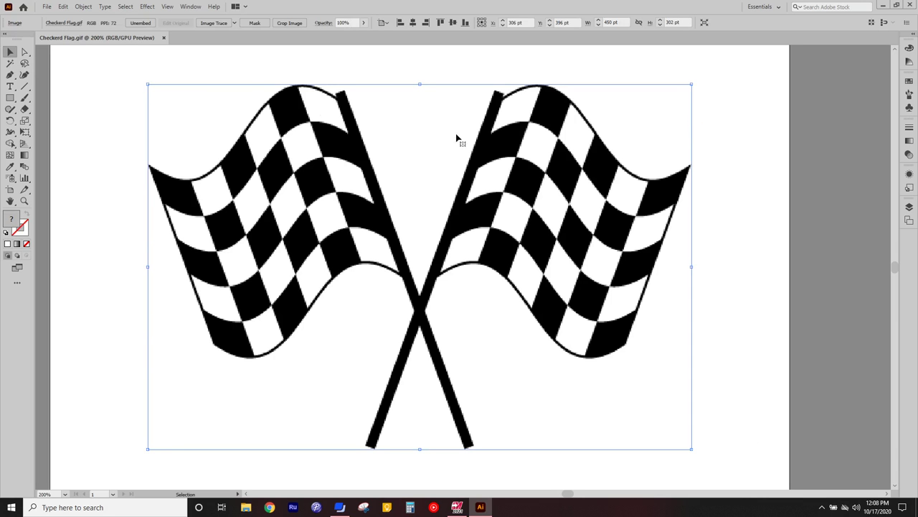
{"action": "left_click", "coordinate": [82, 7]}
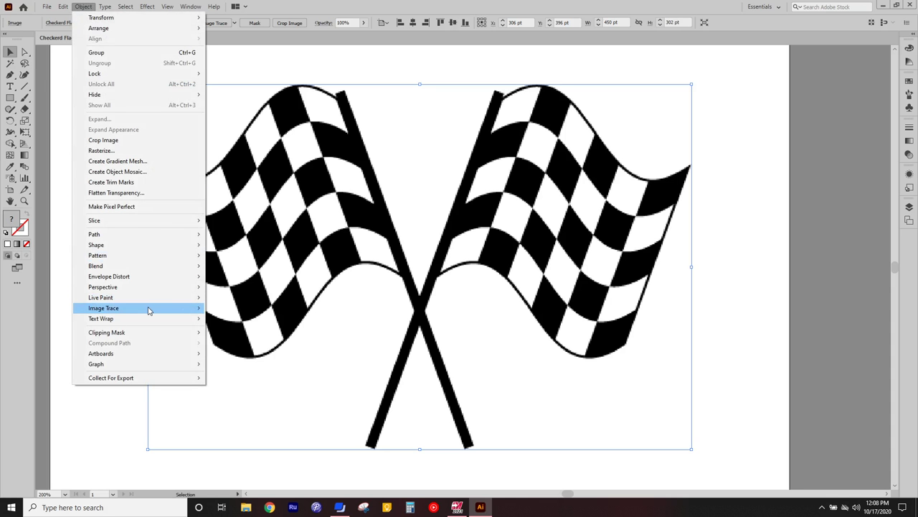
{"action": "mouse_move", "coordinate": [149, 310]}
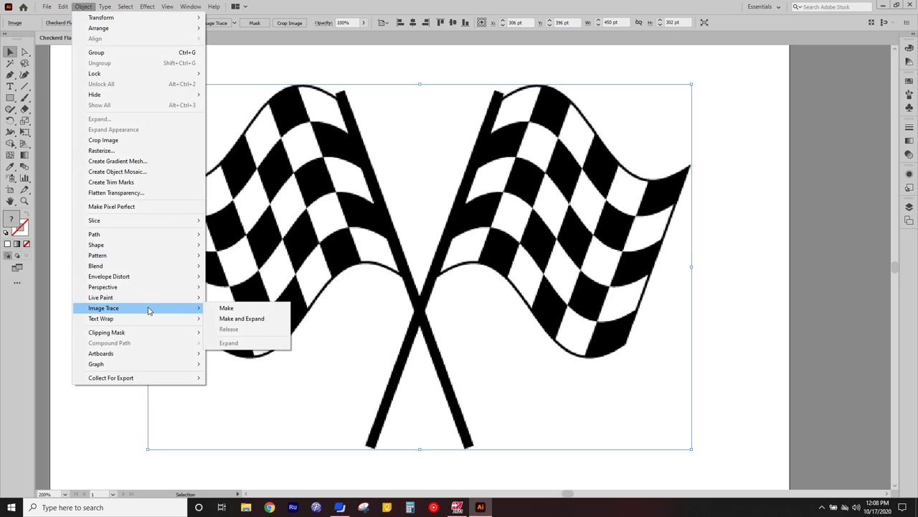
{"action": "left_click", "coordinate": [253, 323]}
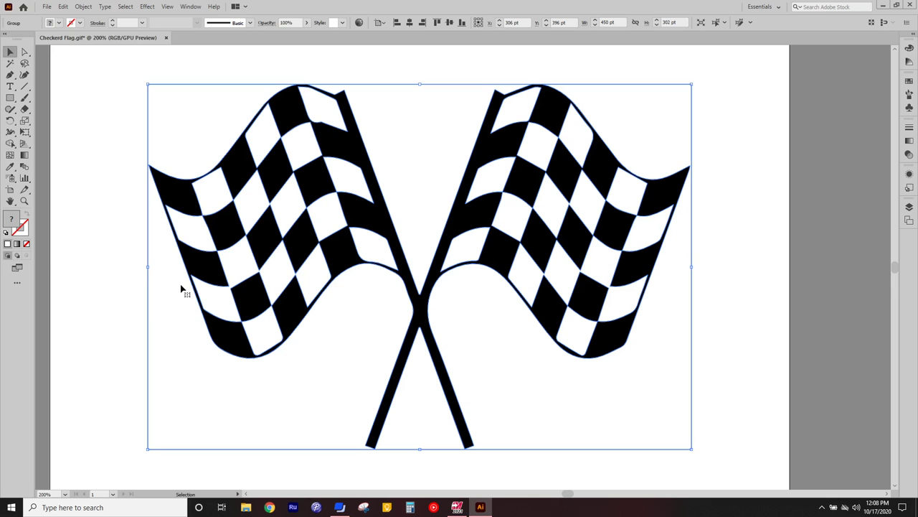
{"action": "left_click", "coordinate": [5, 234]}
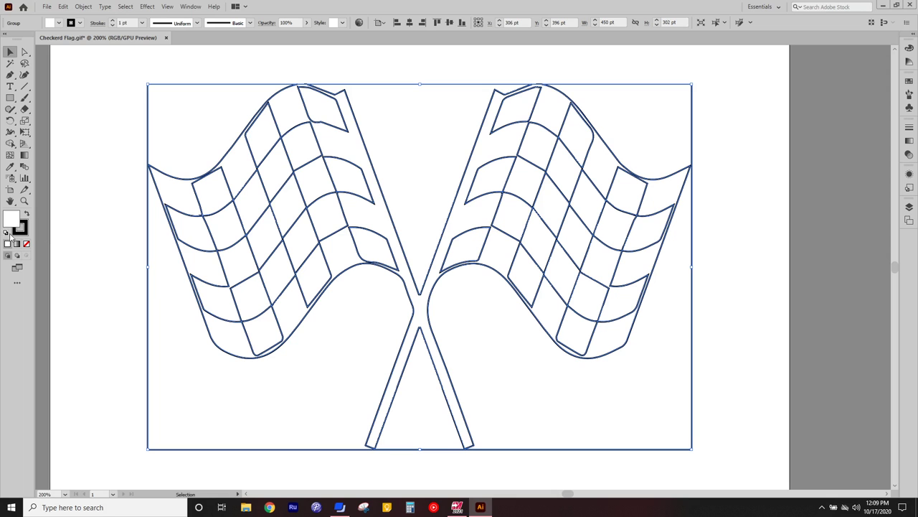
Export the traced artwork as AutoCAD drawing Checkerd Flag.dwg in the Image Trace folder, replacing the existing file and keeping the default export options
{"action": "left_click", "coordinate": [48, 7]}
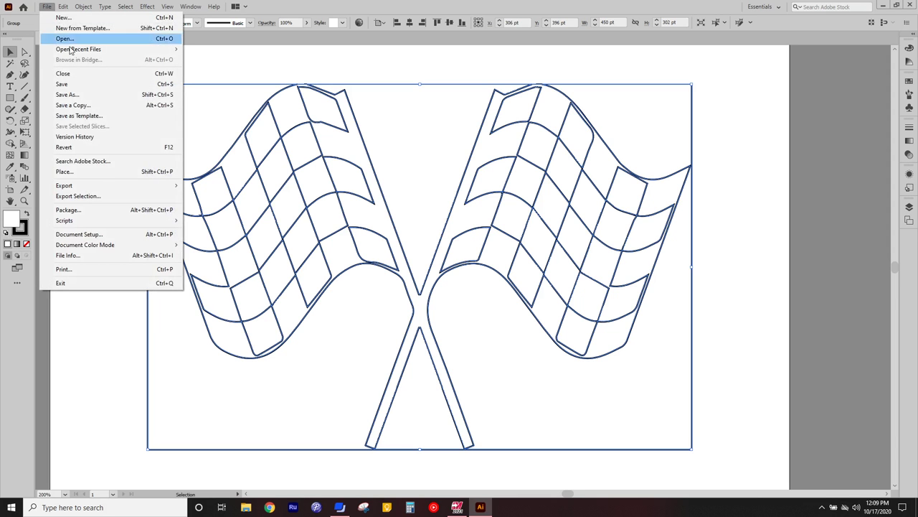
{"action": "mouse_move", "coordinate": [118, 187]}
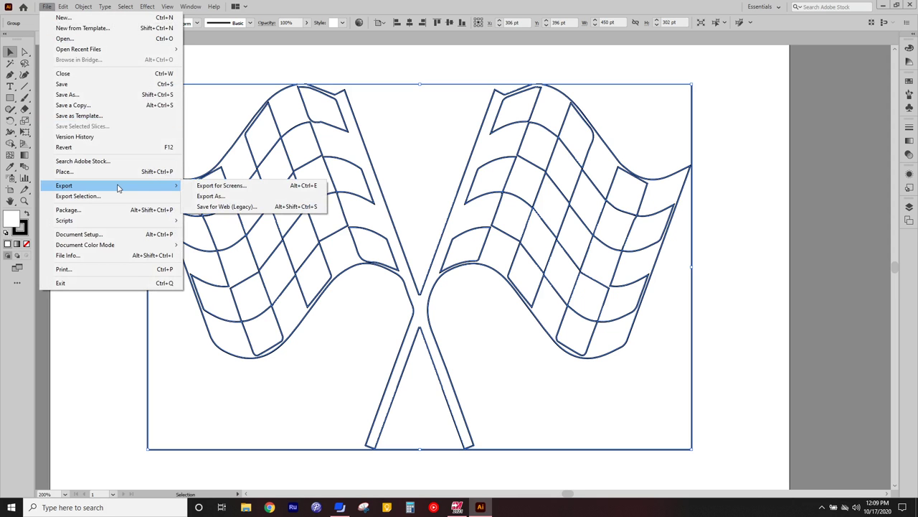
{"action": "left_click", "coordinate": [207, 197]}
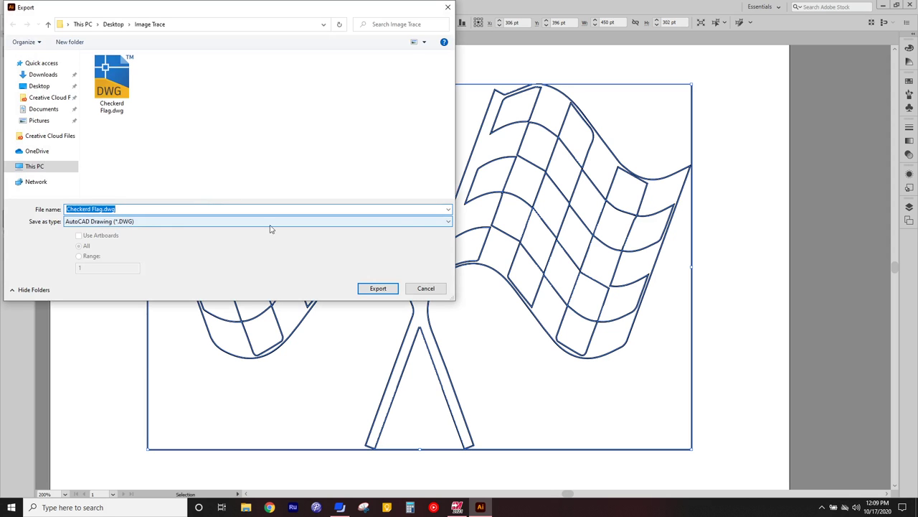
{"action": "left_click", "coordinate": [447, 223]}
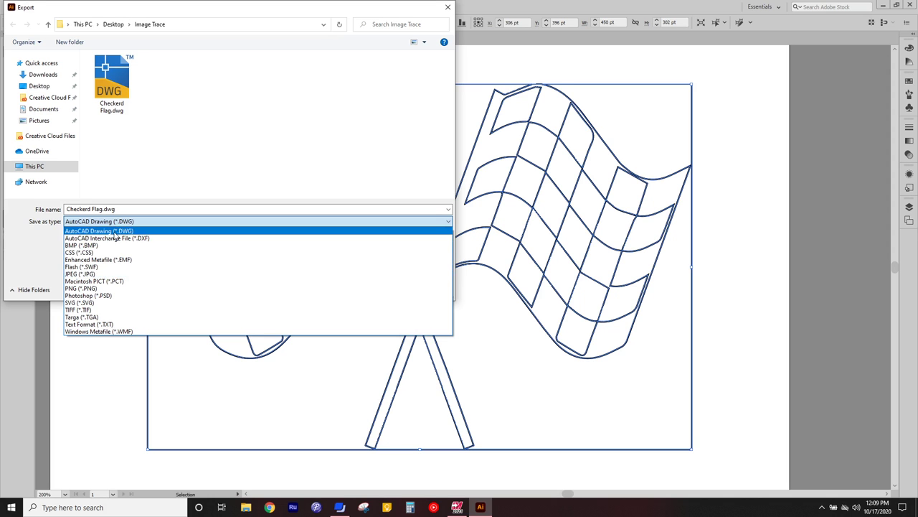
{"action": "left_click", "coordinate": [115, 232]}
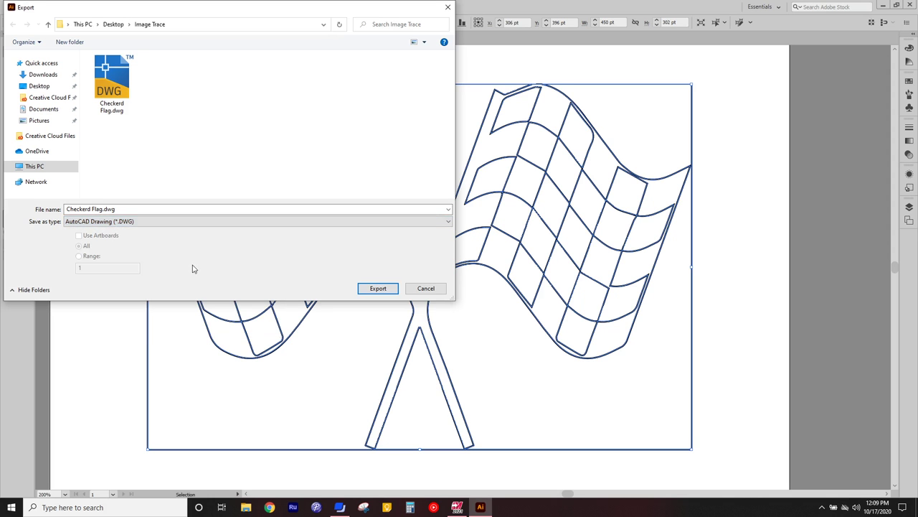
{"action": "left_click", "coordinate": [375, 288]}
{"action": "left_click", "coordinate": [496, 290]}
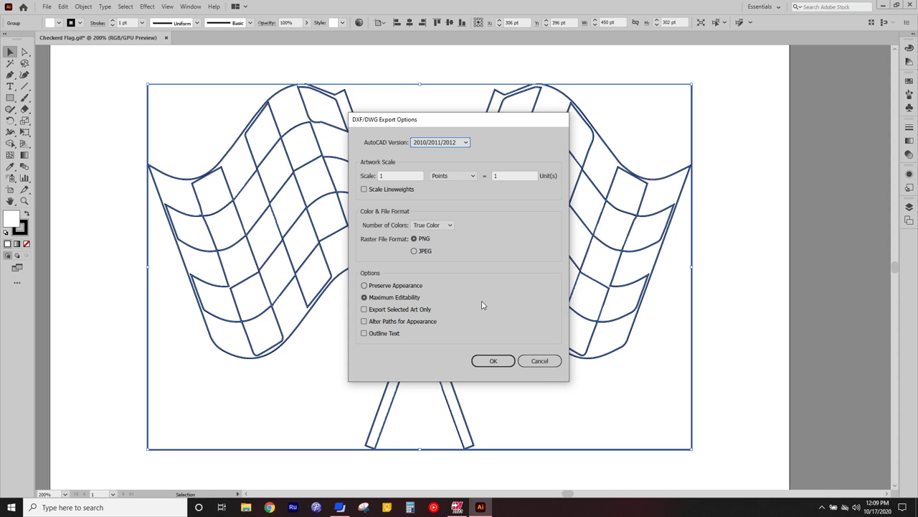
{"action": "left_click", "coordinate": [493, 361]}
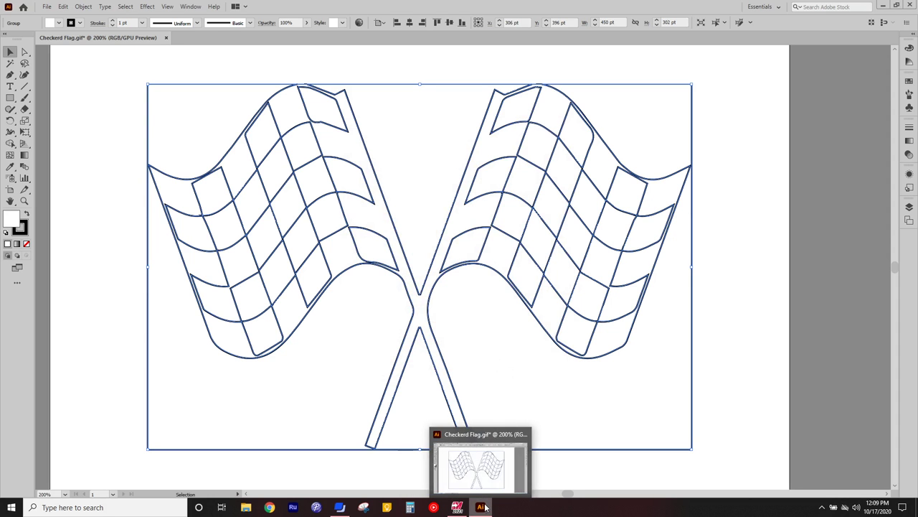
Switch to Mastercam and place a rectangular shape about 7.9 by 4.7 in with its upper-left corner on the origin
{"action": "left_click", "coordinate": [457, 509]}
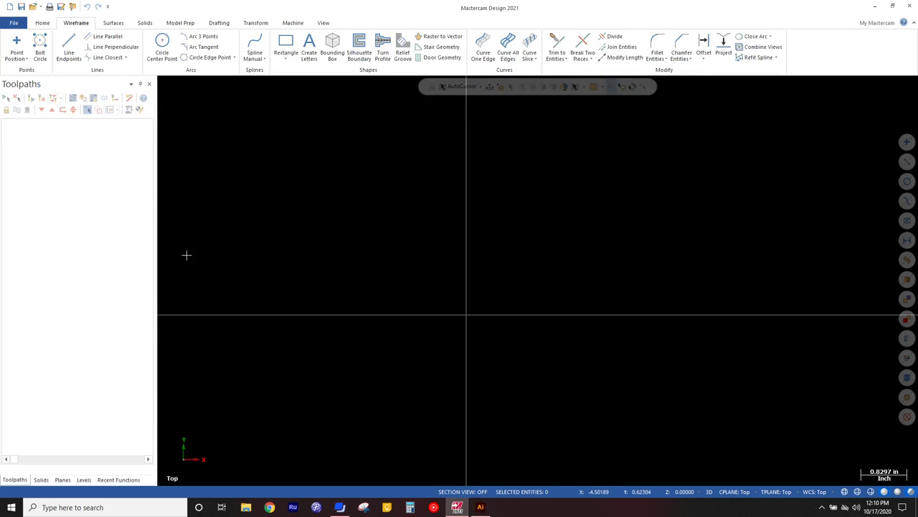
{"action": "left_click", "coordinate": [14, 24]}
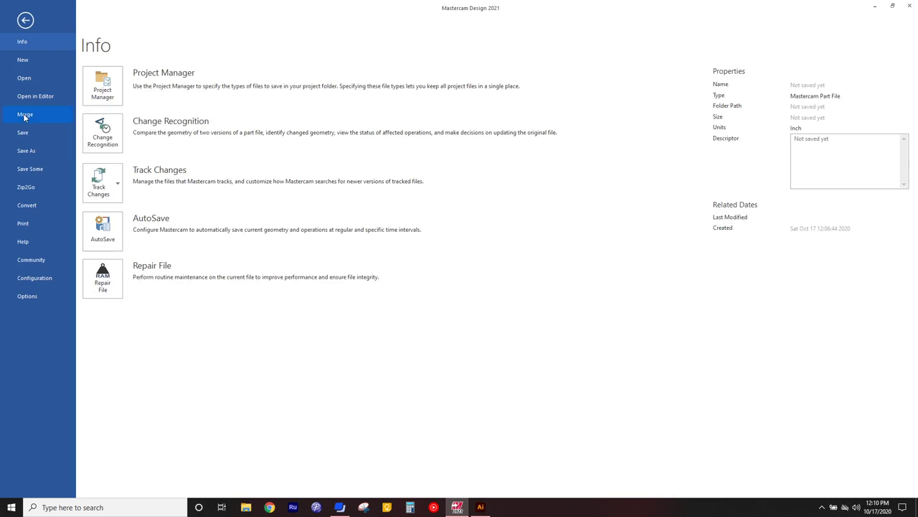
{"action": "left_click", "coordinate": [26, 20]}
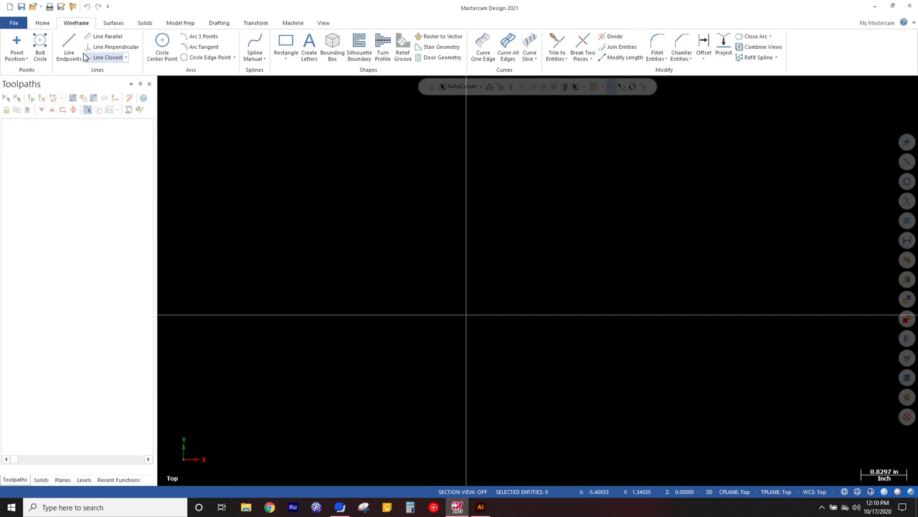
{"action": "left_click", "coordinate": [290, 61]}
{"action": "left_click", "coordinate": [292, 80]}
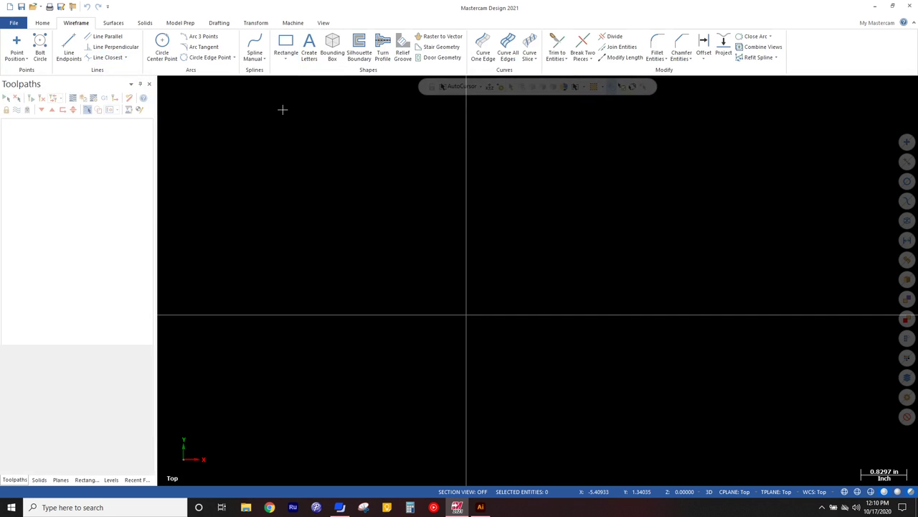
{"action": "left_click", "coordinate": [10, 251]}
{"action": "left_click", "coordinate": [466, 315]}
{"action": "scroll", "coordinate": [420, 301], "scroll_direction": "down", "scroll_amount": 2}
{"action": "scroll", "coordinate": [448, 290], "scroll_direction": "down", "scroll_amount": 2}
{"action": "left_click", "coordinate": [636, 405]}
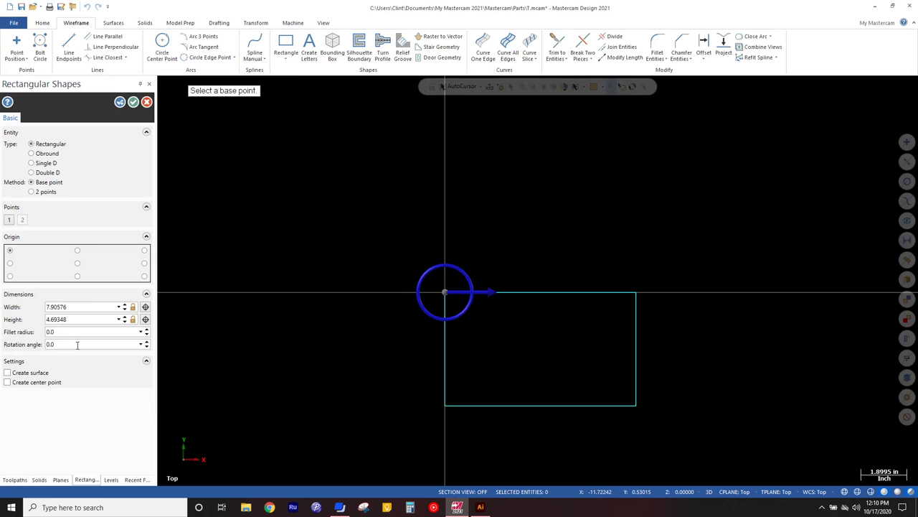
Set the rectangle's width to 4.0 in and height to 3.5 in, and create it
{"action": "left_click", "coordinate": [72, 309]}
{"action": "type", "text": "4"}
{"action": "key", "text": "Tab"}
{"action": "type", "text": "3"}
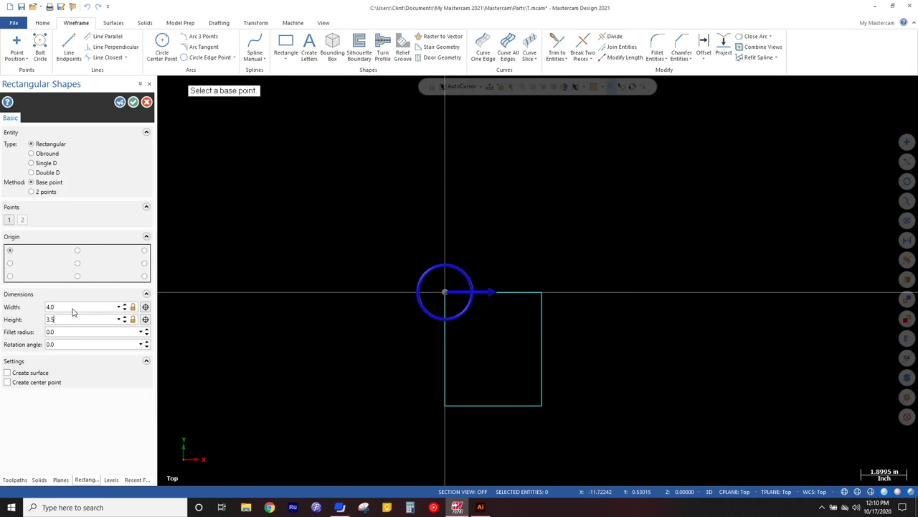
{"action": "type", "text": ".5"}
{"action": "key", "text": "Return"}
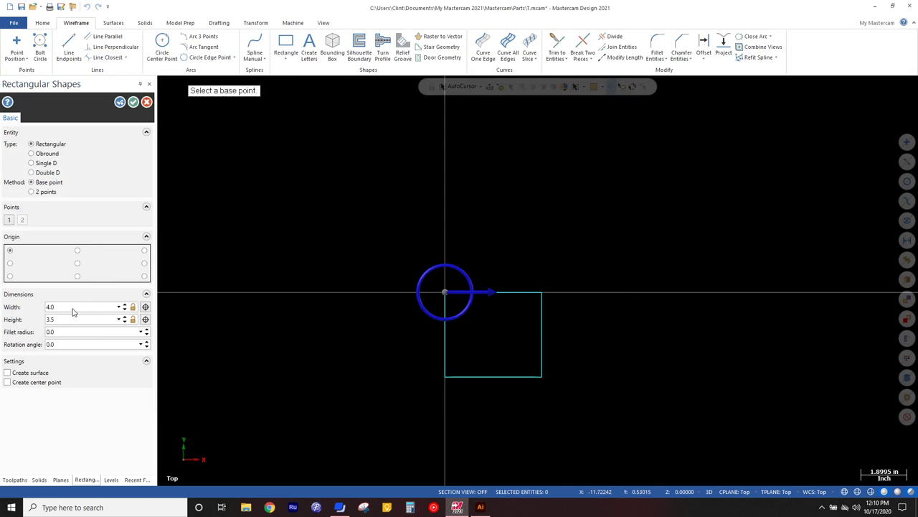
{"action": "left_click", "coordinate": [133, 102]}
{"action": "scroll", "coordinate": [531, 395], "scroll_direction": "up", "scroll_amount": 3}
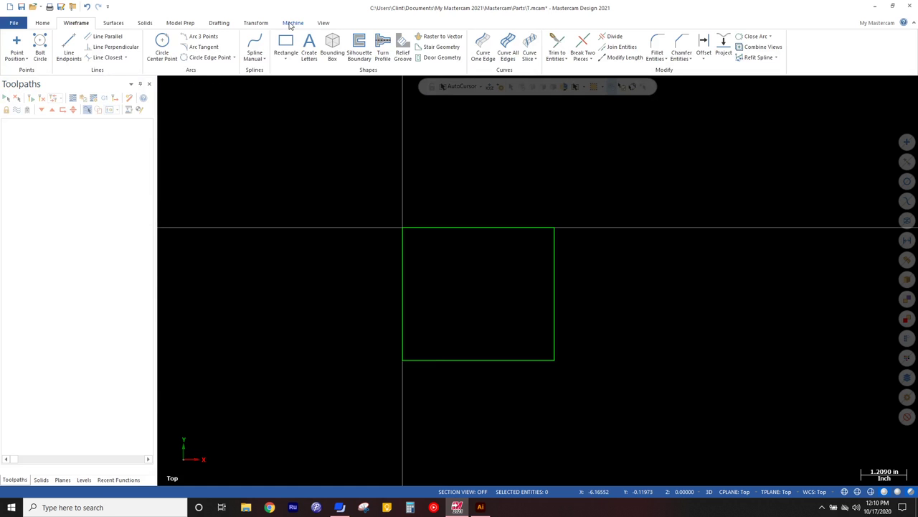
Add a mill machine group using the HAAS_VF.mcam-mmd machine definition
{"action": "left_click", "coordinate": [292, 24]}
{"action": "left_click", "coordinate": [10, 53]}
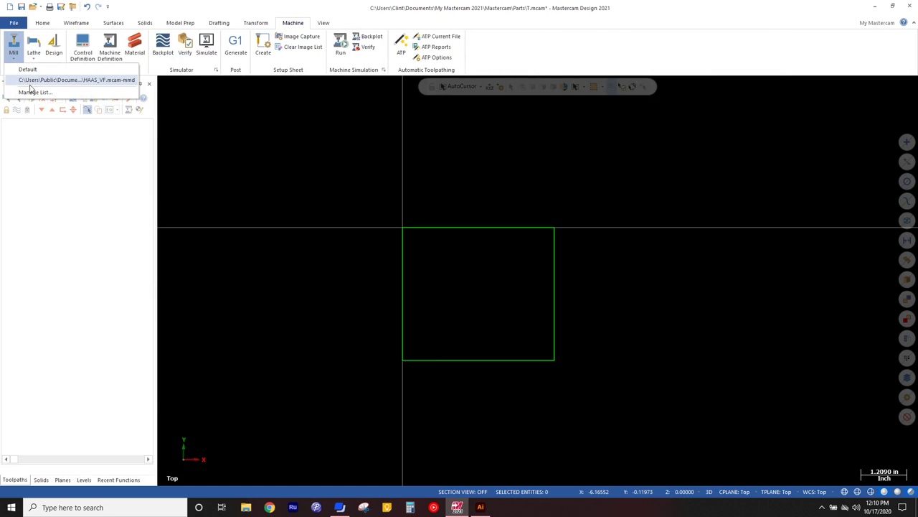
{"action": "left_click", "coordinate": [31, 80]}
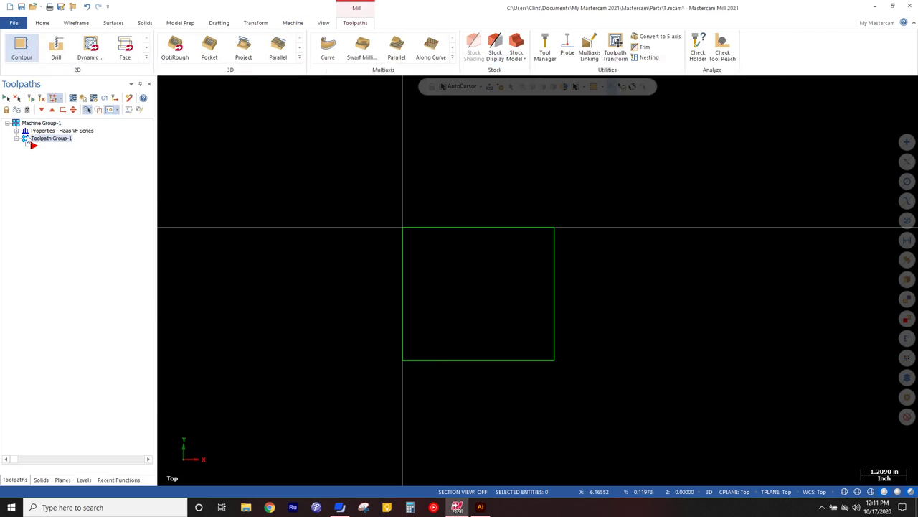
Set up rectangular machine stock from a bounding box around the drawn rectangle, with a Z size of 0.5 in
{"action": "left_click", "coordinate": [16, 131]}
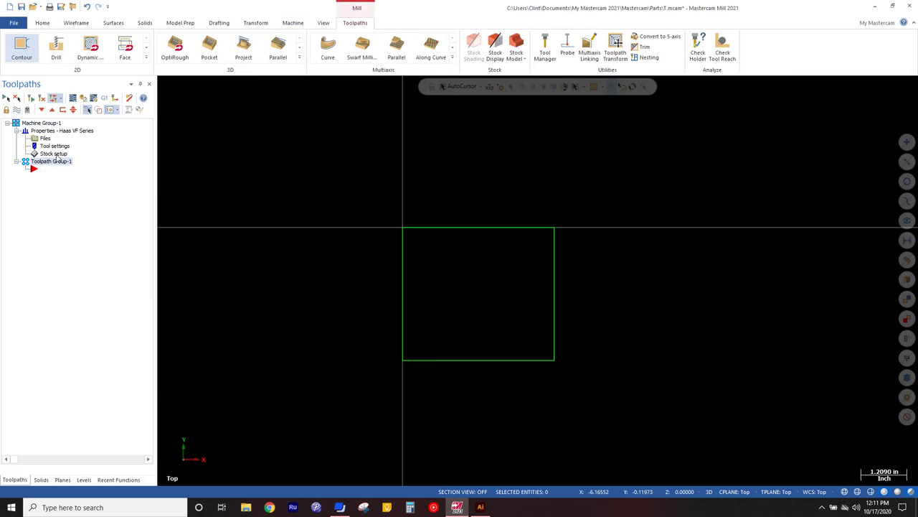
{"action": "left_click", "coordinate": [55, 154]}
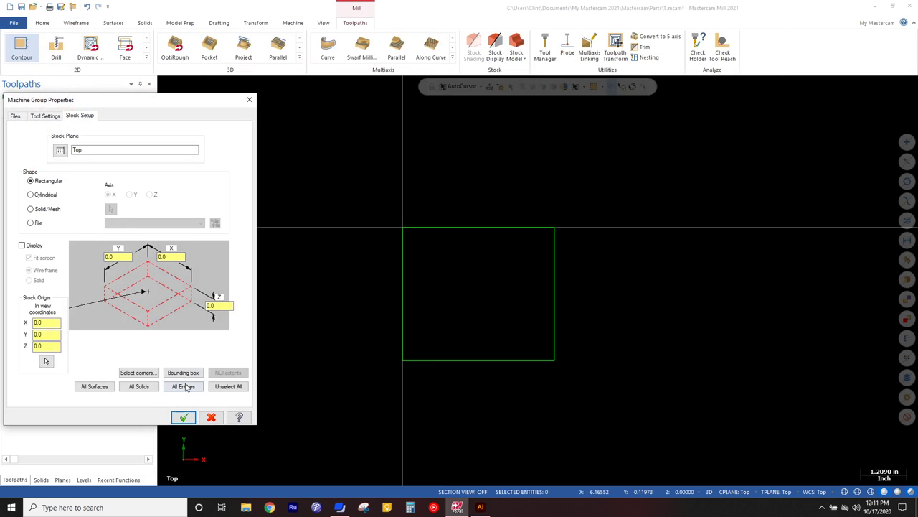
{"action": "left_click", "coordinate": [183, 372]}
{"action": "left_click_drag", "start_coordinate": [626, 368], "coordinate": [626, 369]}
{"action": "key", "text": "Return"}
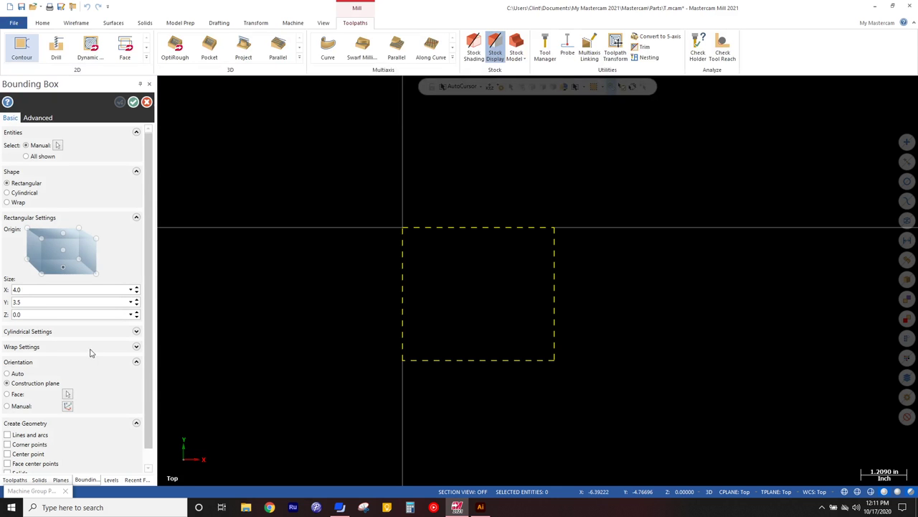
{"action": "double_click", "coordinate": [23, 314]}
{"action": "type", "text": ".5"}
{"action": "key", "text": "Tab"}
{"action": "middle_click_drag", "start_coordinate": [307, 282], "coordinate": [314, 242]}
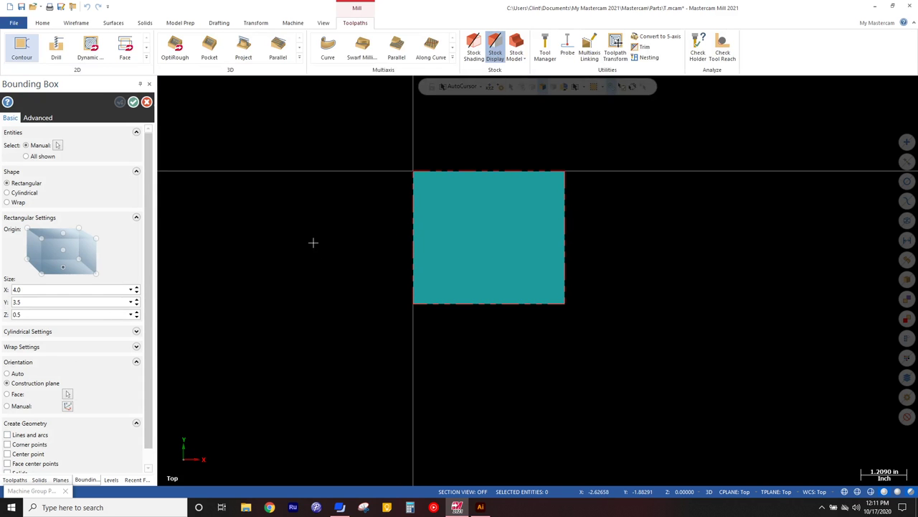
{"action": "left_click", "coordinate": [134, 102]}
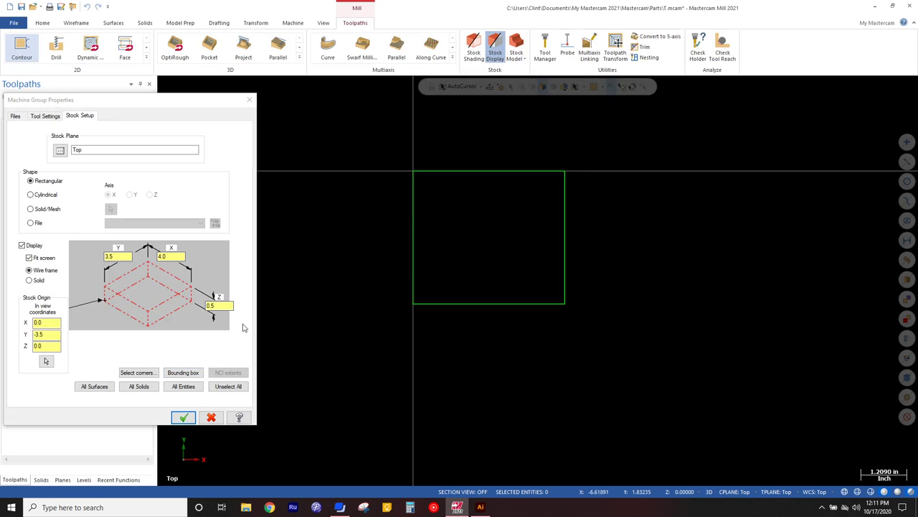
{"action": "left_click", "coordinate": [184, 418]}
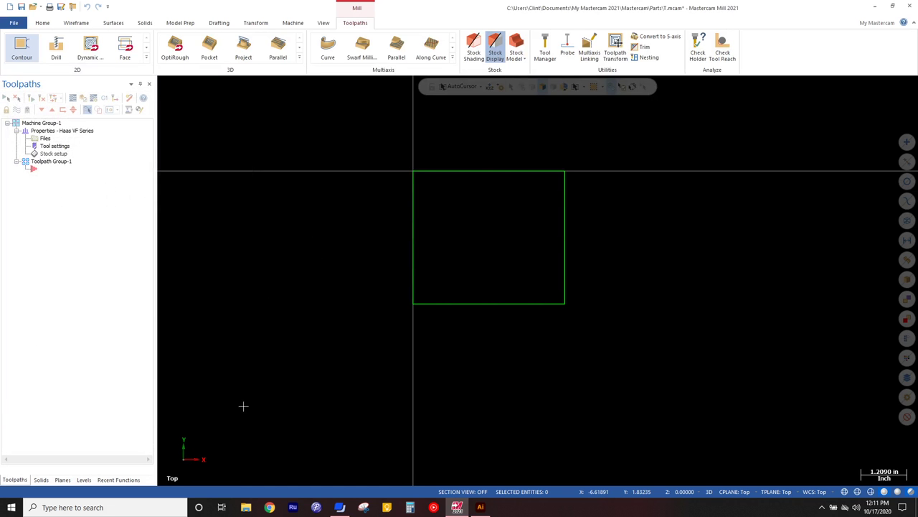
Try anchoring the stock origin at the left corner of the stock's top face, with its Y coordinate set to 0
{"action": "middle_click_drag", "start_coordinate": [294, 294], "coordinate": [315, 281]}
{"action": "scroll", "coordinate": [480, 250], "scroll_direction": "up", "scroll_amount": 3}
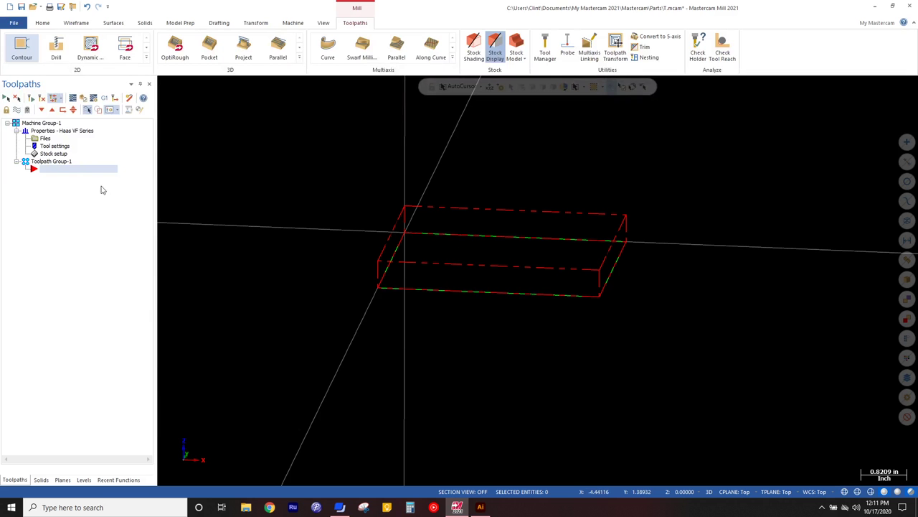
{"action": "left_click", "coordinate": [47, 155]}
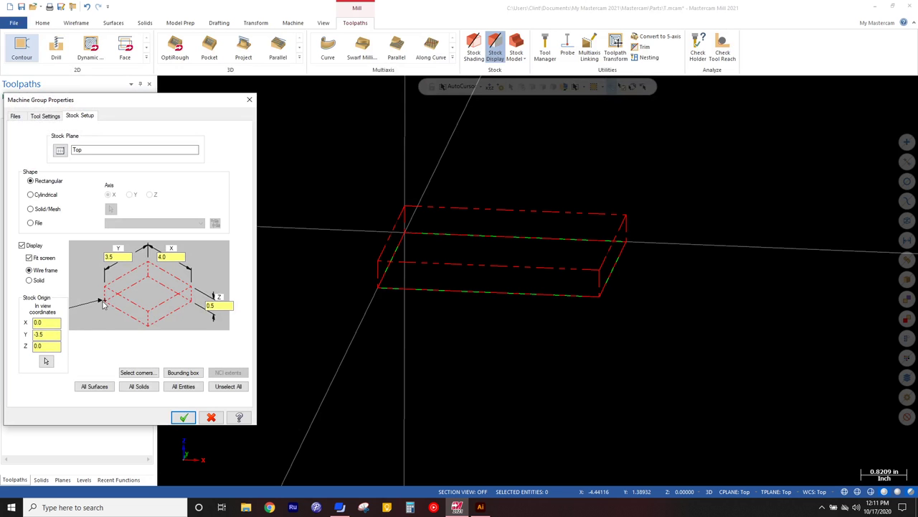
{"action": "left_click", "coordinate": [147, 292]}
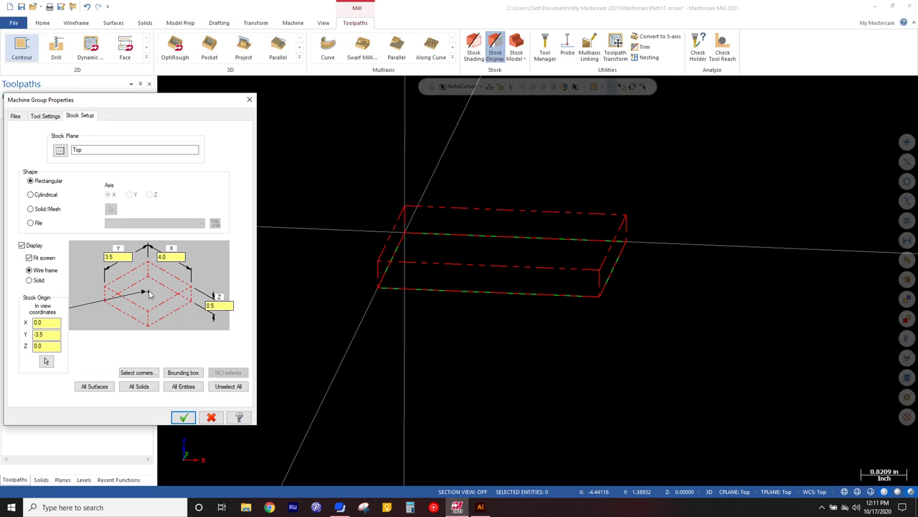
{"action": "left_click_drag", "start_coordinate": [60, 333], "coordinate": [9, 342]}
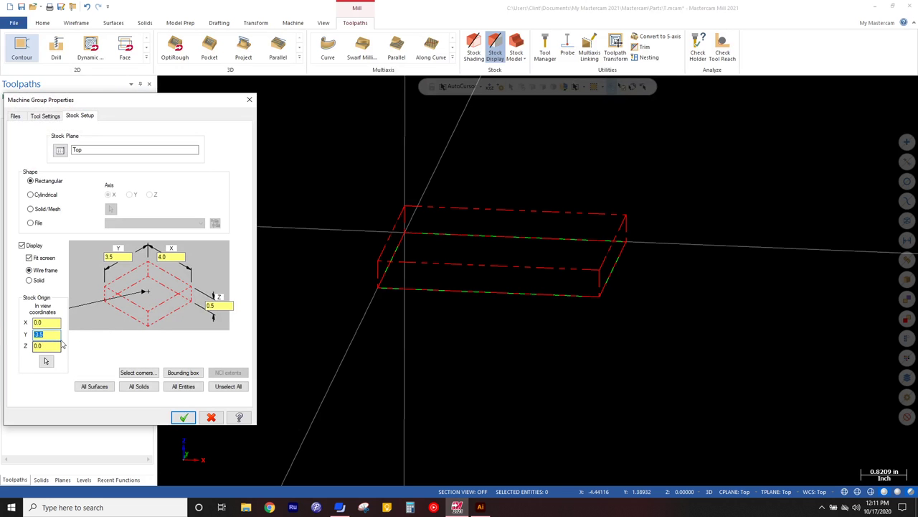
{"action": "type", "text": "0"}
{"action": "left_click", "coordinate": [105, 291]}
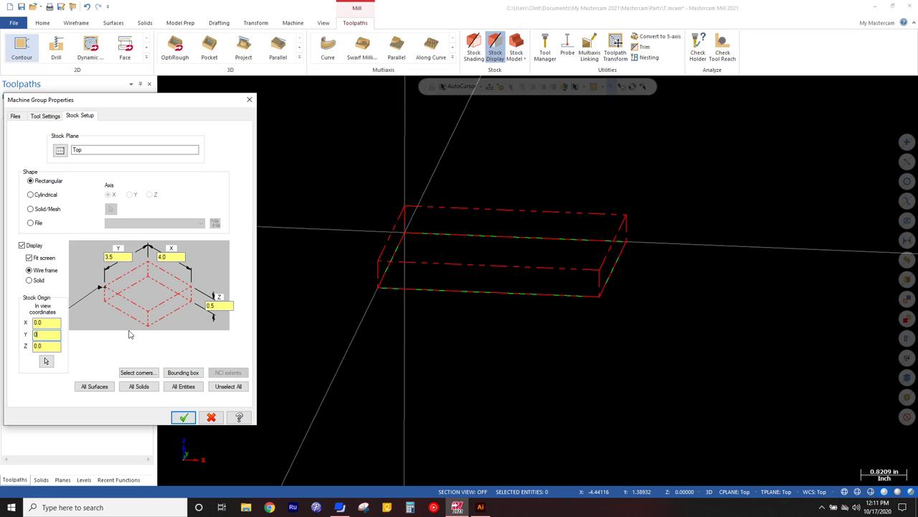
{"action": "left_click", "coordinate": [183, 418]}
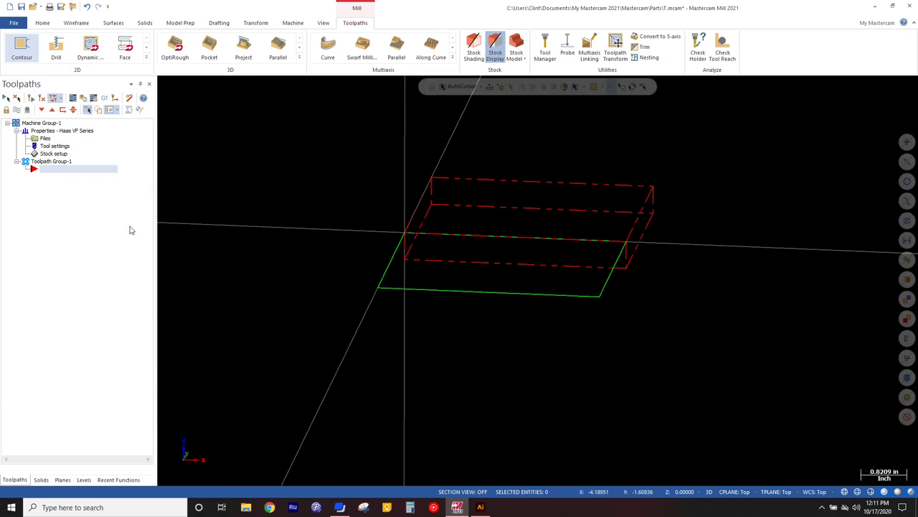
Redefine the stock from a bounding box around the rectangle, with a Z size of 0.5 in and its origin at the top-face center
{"action": "left_click", "coordinate": [54, 153]}
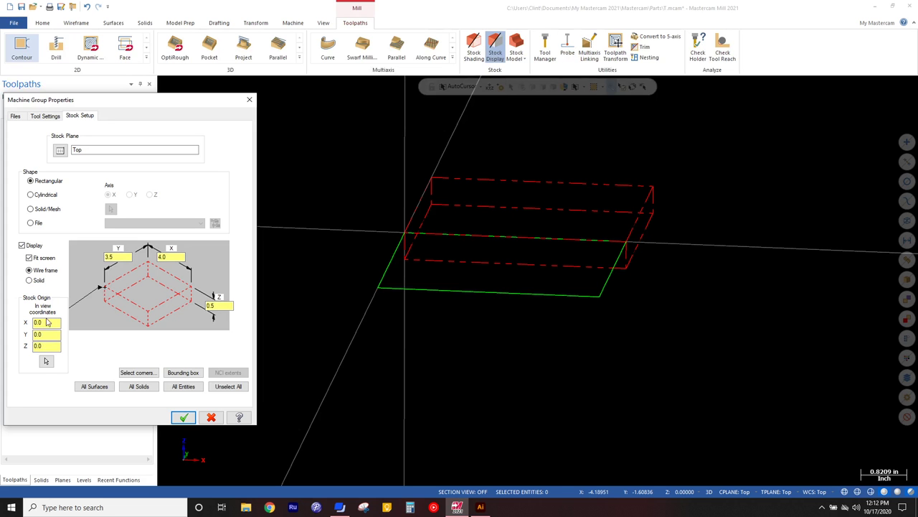
{"action": "left_click", "coordinate": [46, 361]}
{"action": "left_click", "coordinate": [404, 235]}
{"action": "left_click", "coordinate": [183, 372]}
{"action": "left_click_drag", "start_coordinate": [439, 252], "coordinate": [779, 373]}
{"action": "left_click", "coordinate": [495, 105]}
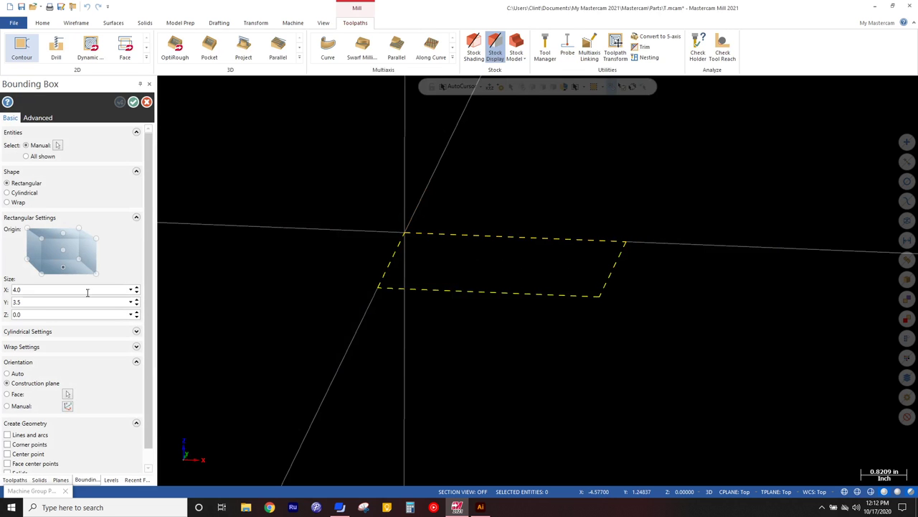
{"action": "double_click", "coordinate": [42, 315]}
{"action": "key", "text": "BackSpace"}
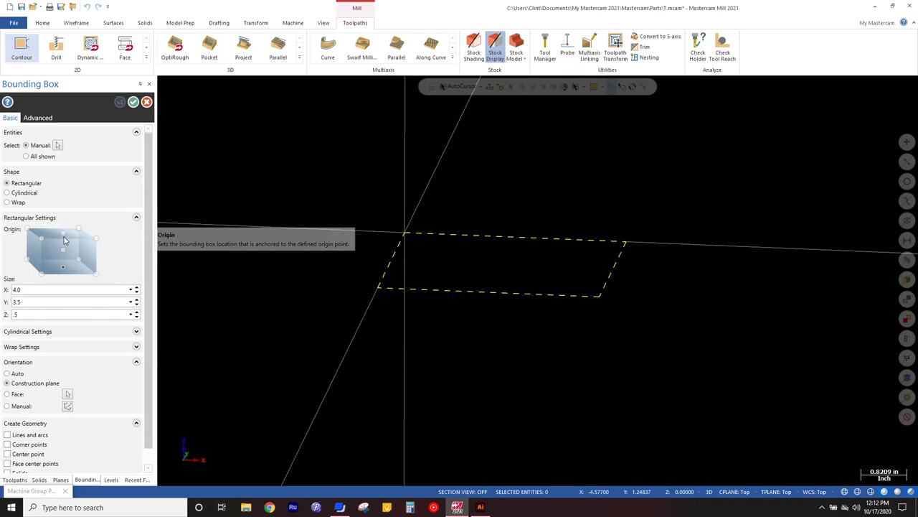
{"action": "key", "text": "Return"}
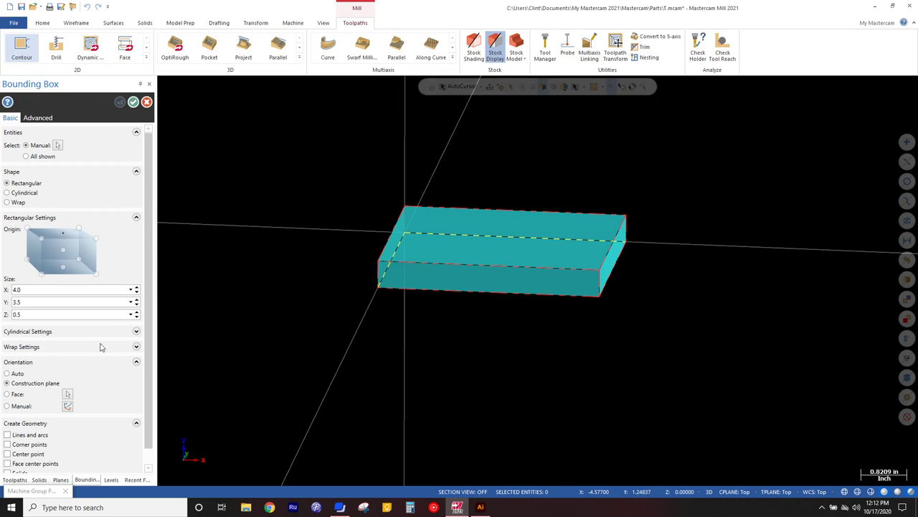
{"action": "left_click", "coordinate": [132, 102]}
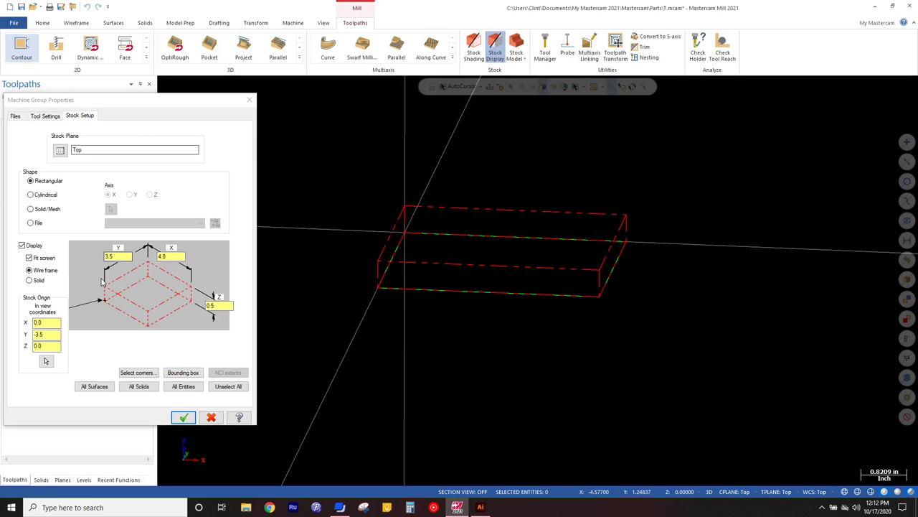
Anchor the stock origin at the left corner of the stock's top face, keeping X 0.0, Y -3.5 and Z 0.0
{"action": "left_click", "coordinate": [48, 335]}
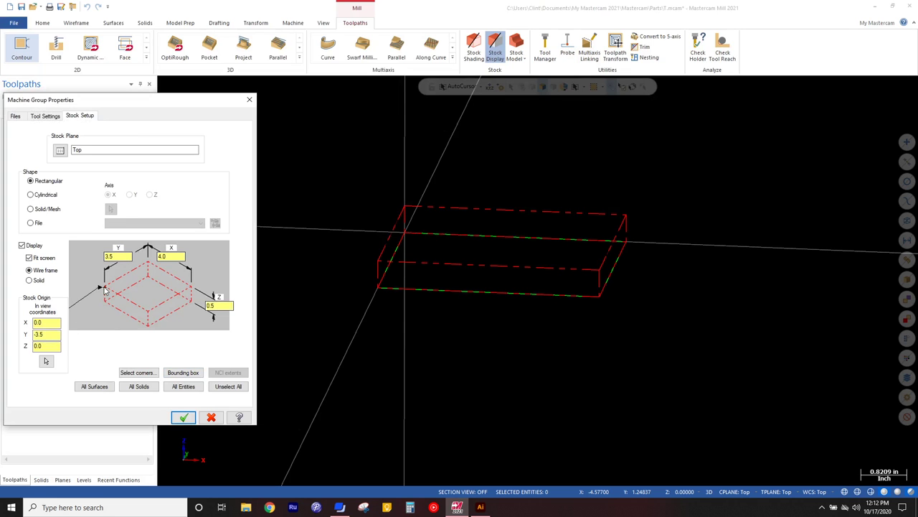
{"action": "left_click", "coordinate": [181, 417]}
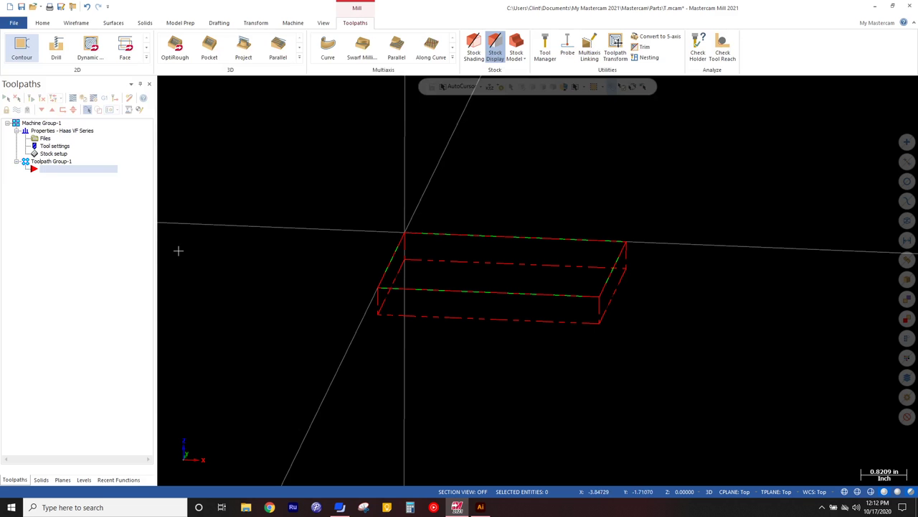
{"action": "right_click", "coordinate": [263, 244]}
{"action": "left_click", "coordinate": [266, 262]}
{"action": "scroll", "coordinate": [656, 121], "scroll_direction": "up", "scroll_amount": 1}
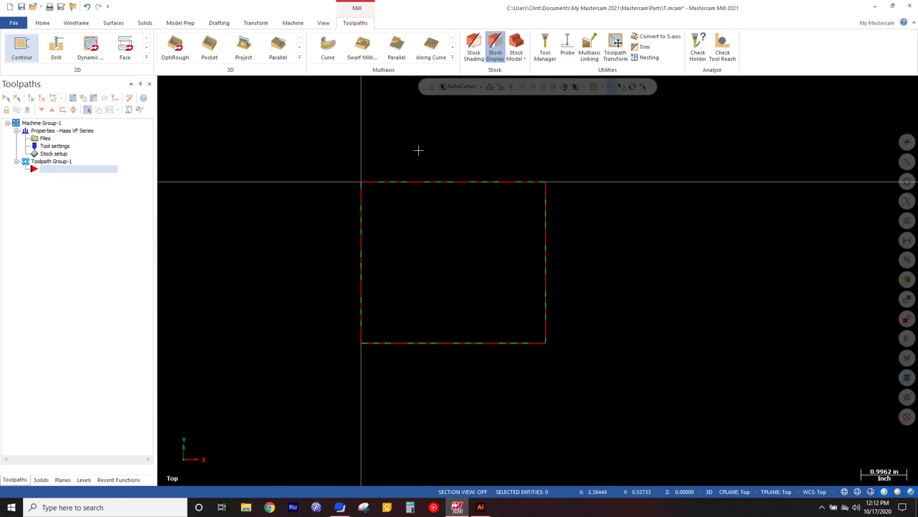
Merge Checkerd Flag.dwg from the Image Trace folder into the part, listing all file types and keeping the default merge options
{"action": "left_click", "coordinate": [14, 24]}
{"action": "left_click", "coordinate": [29, 117]}
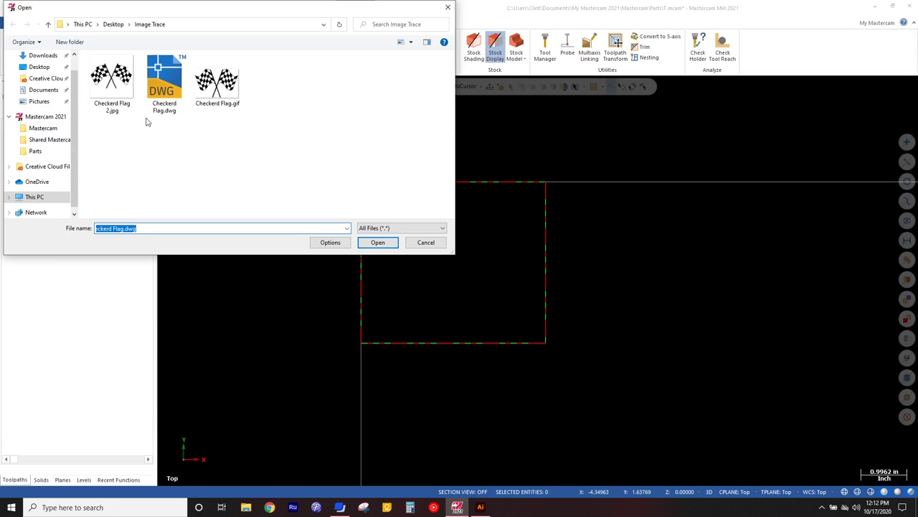
{"action": "left_click", "coordinate": [173, 115]}
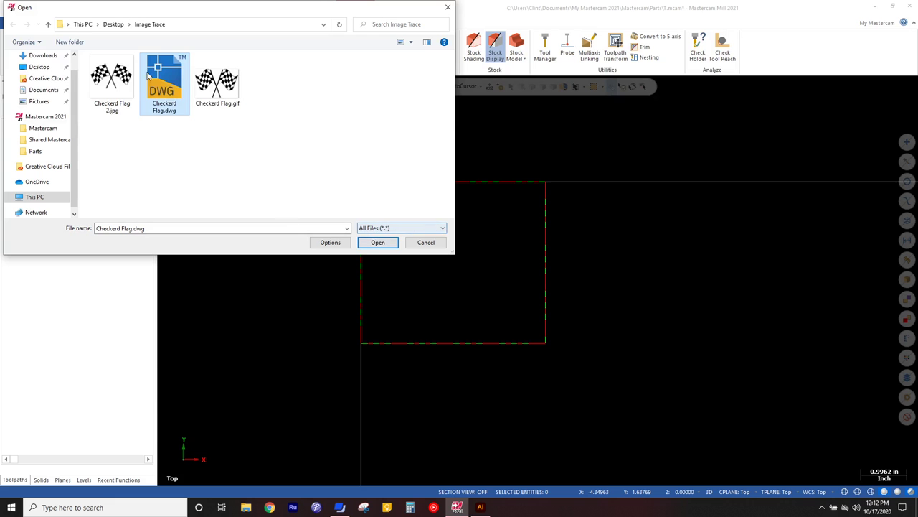
{"action": "left_click", "coordinate": [412, 228]}
{"action": "left_click", "coordinate": [403, 238]}
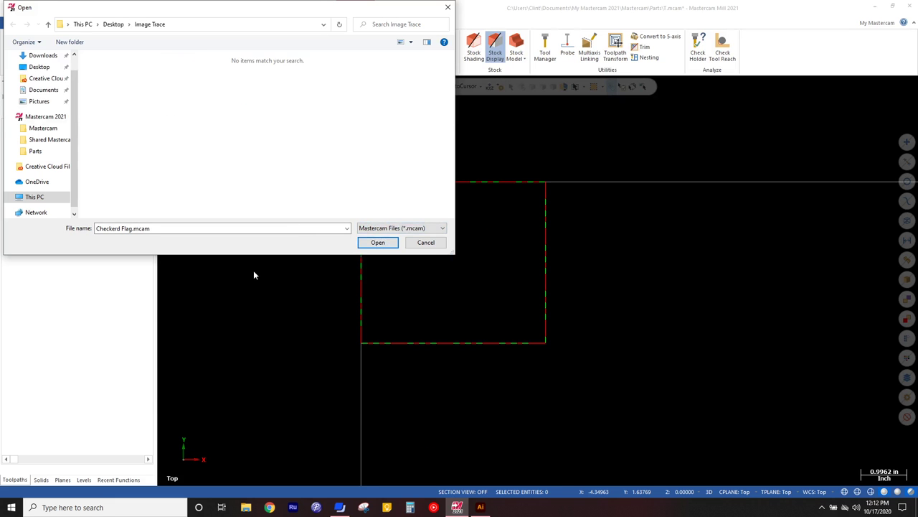
{"action": "left_click", "coordinate": [440, 230]}
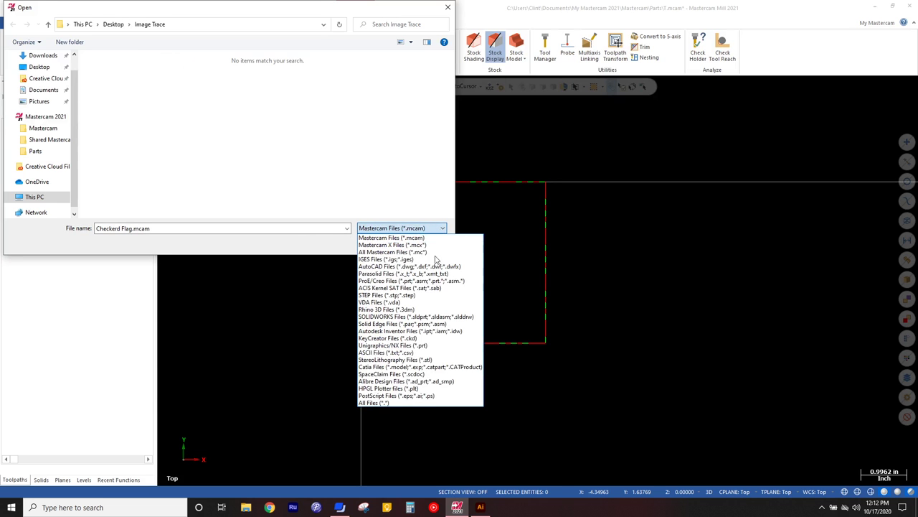
{"action": "left_click", "coordinate": [403, 405]}
{"action": "left_click", "coordinate": [179, 80]}
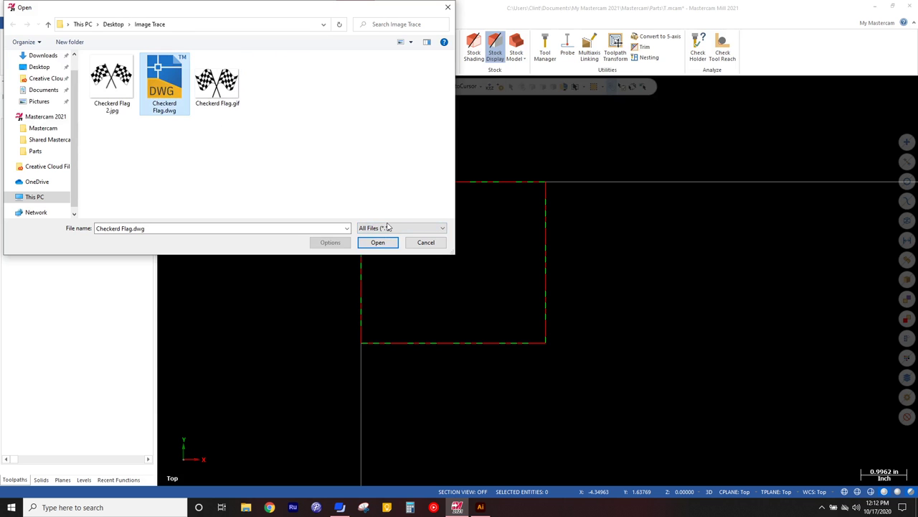
{"action": "left_click", "coordinate": [387, 246]}
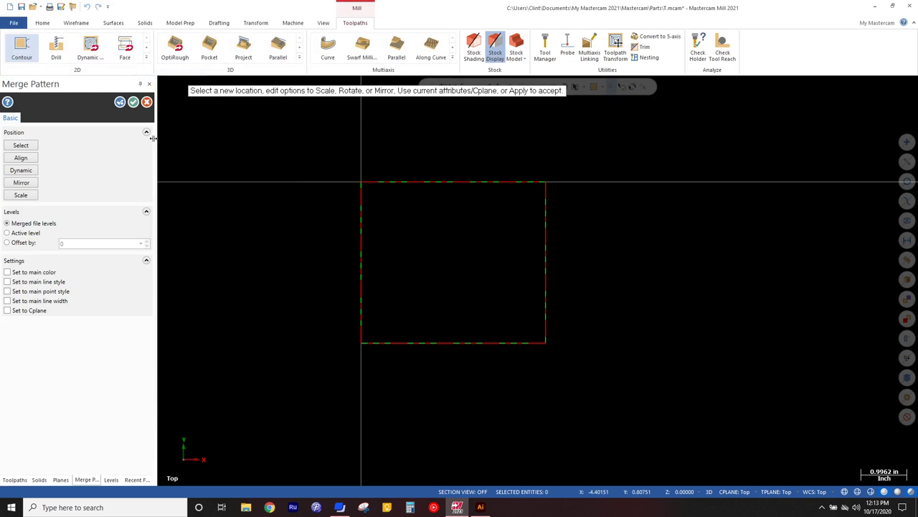
{"action": "left_click", "coordinate": [133, 103]}
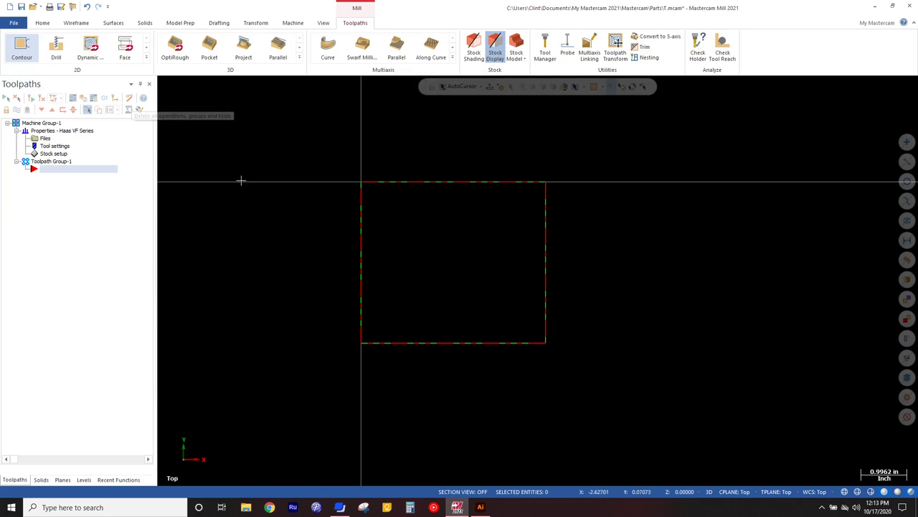
Start scaling the whole merged flag artwork using the Move method, with the lower-left corner of its frame as the reference point
{"action": "right_click", "coordinate": [317, 226]}
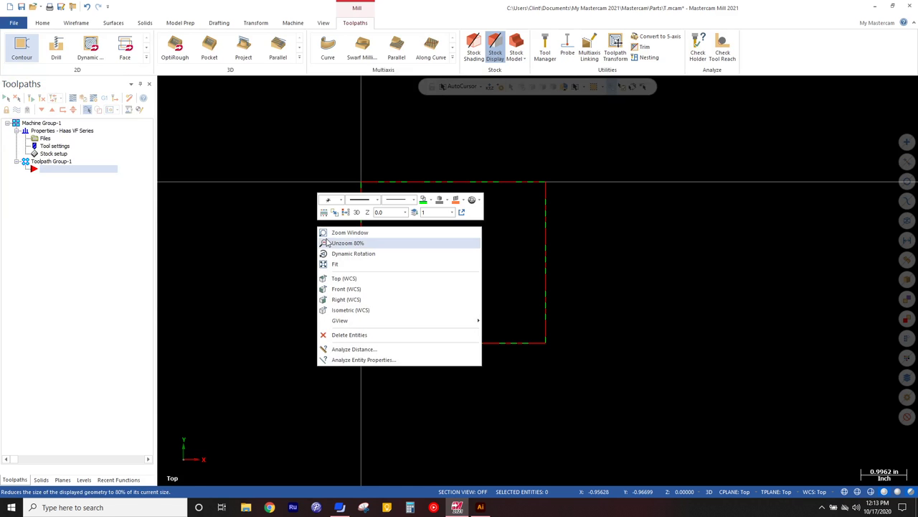
{"action": "left_click", "coordinate": [334, 263]}
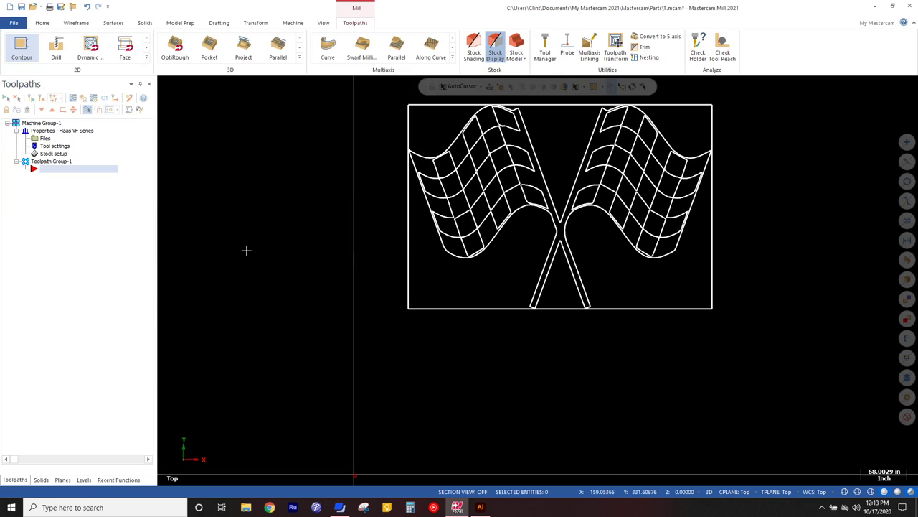
{"action": "scroll", "coordinate": [393, 187], "scroll_direction": "down", "scroll_amount": 1}
{"action": "scroll", "coordinate": [393, 187], "scroll_direction": "down", "scroll_amount": 2}
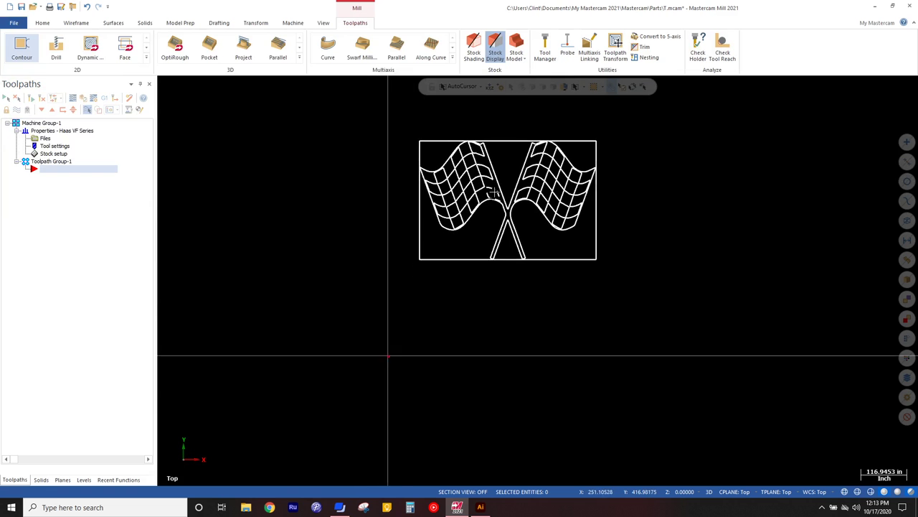
{"action": "left_click_drag", "start_coordinate": [412, 135], "coordinate": [643, 261]}
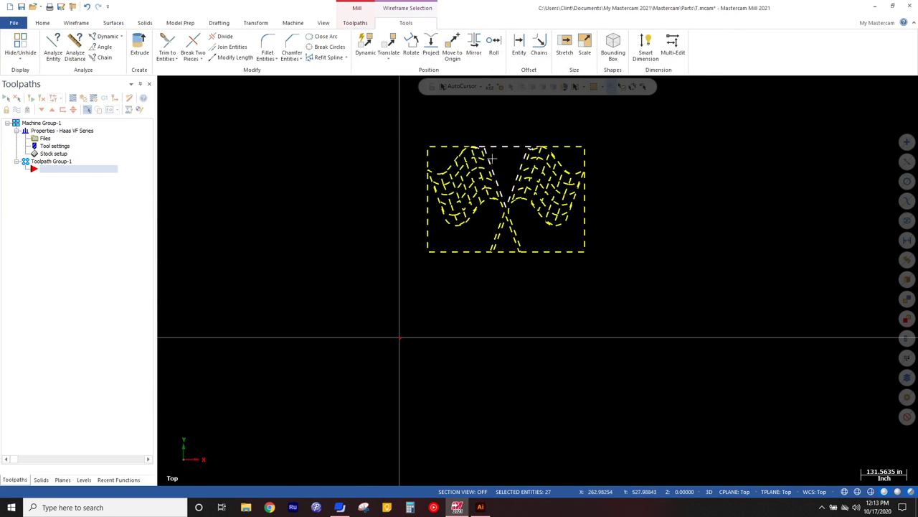
{"action": "left_click", "coordinate": [256, 23]}
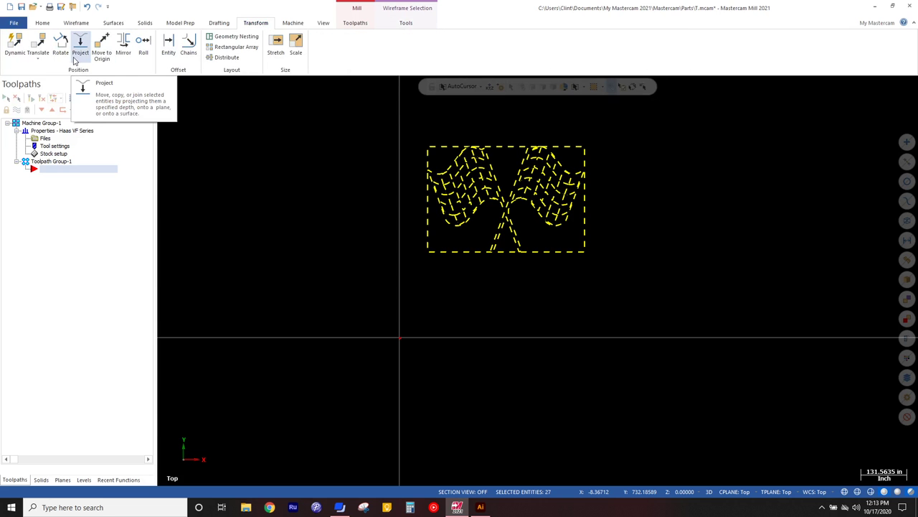
{"action": "left_click", "coordinate": [297, 45]}
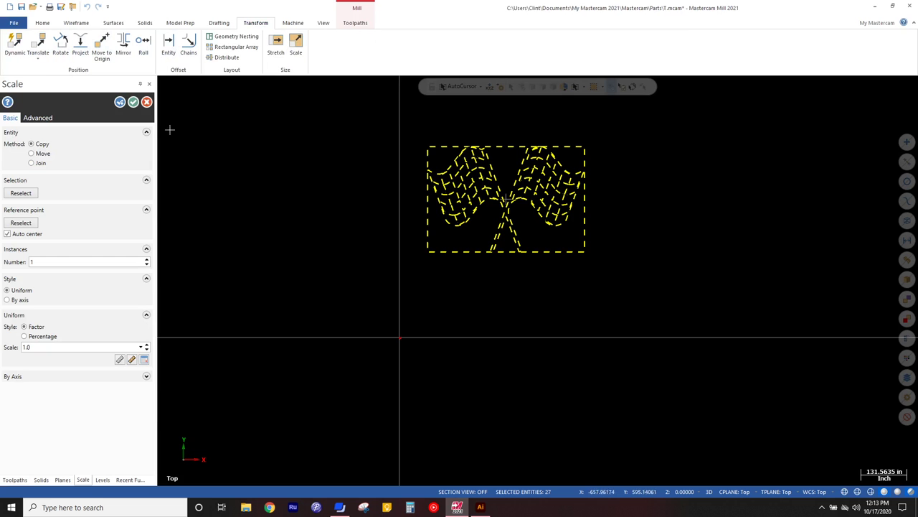
{"action": "left_click", "coordinate": [32, 154]}
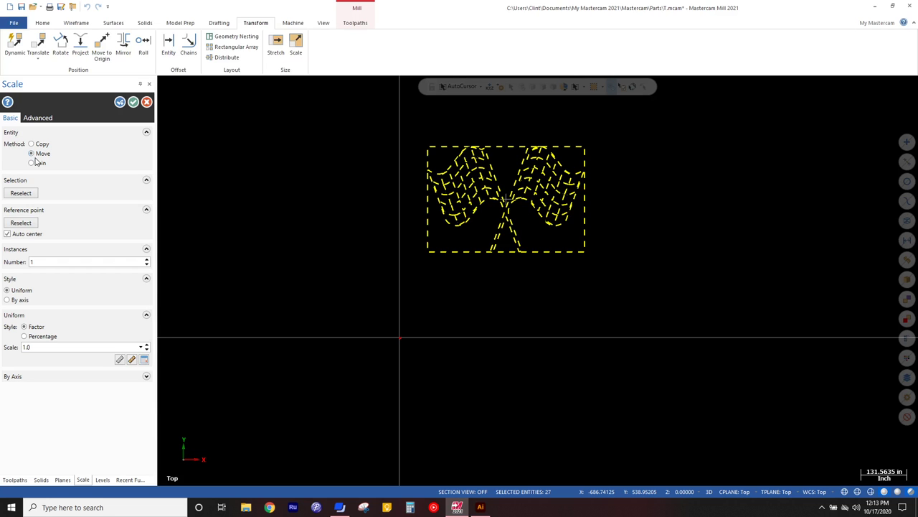
{"action": "left_click", "coordinate": [33, 223]}
{"action": "left_click", "coordinate": [428, 253]}
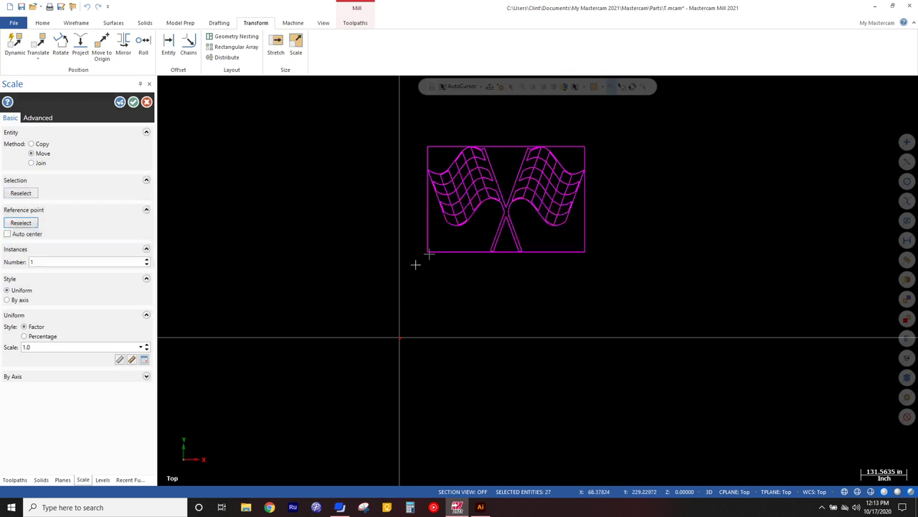